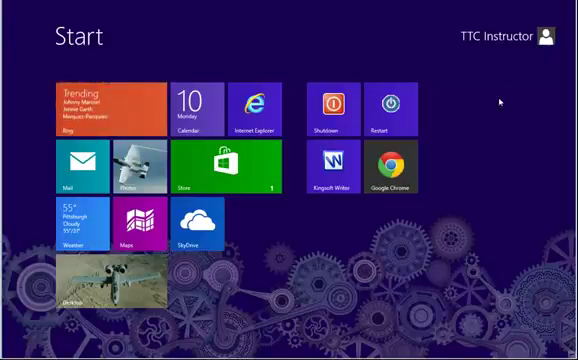
# Open the account menu from the account name at the top right of Start
pyautogui.click(546, 36)
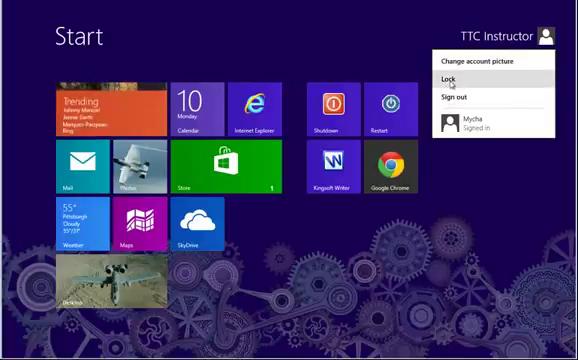
pyautogui.click(450, 80)
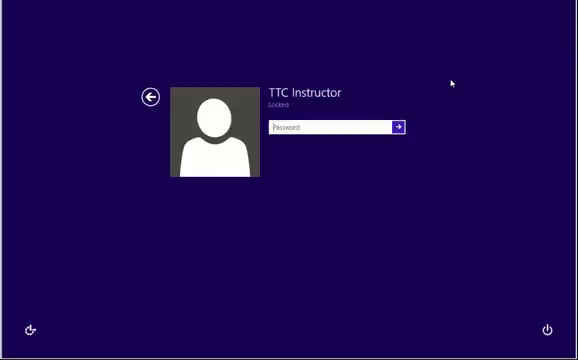
pyautogui.write('••')
# Submit the account password to unlock Windows and sign back in
pyautogui.press('Return')
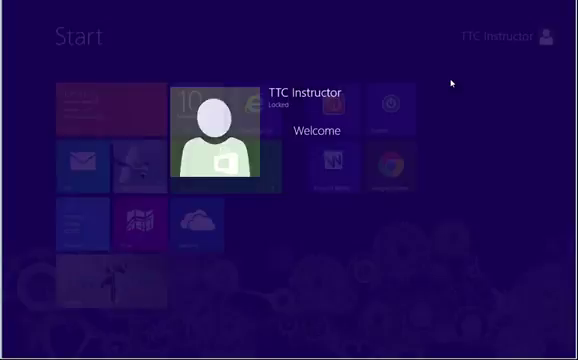